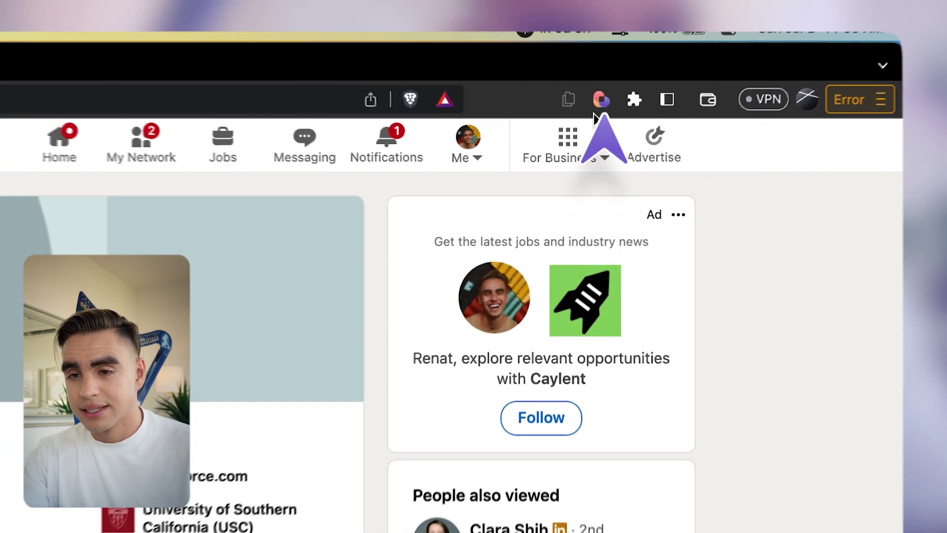
- Run the 'Create a Salesforce lead from a LinkedIn profile' playbook on this profile and view the new lead
click(740, 41)
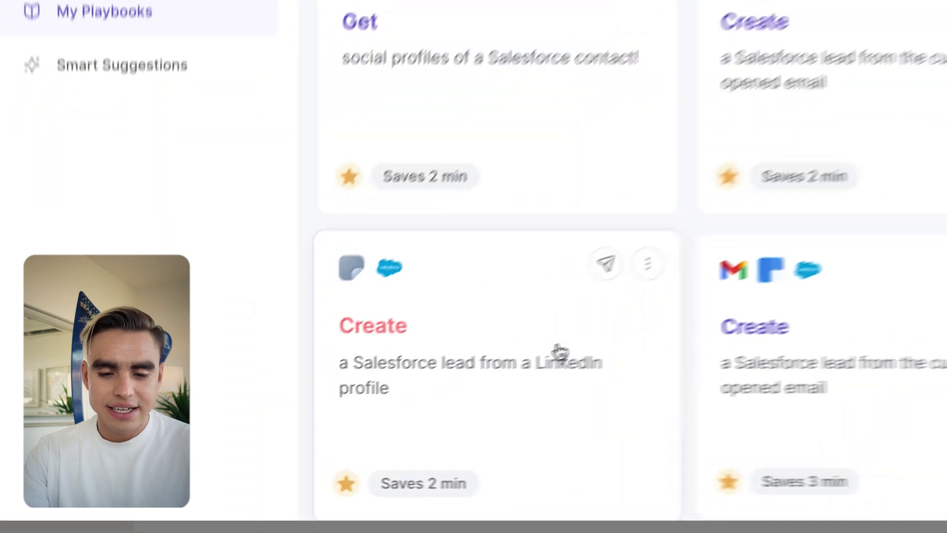
click(594, 330)
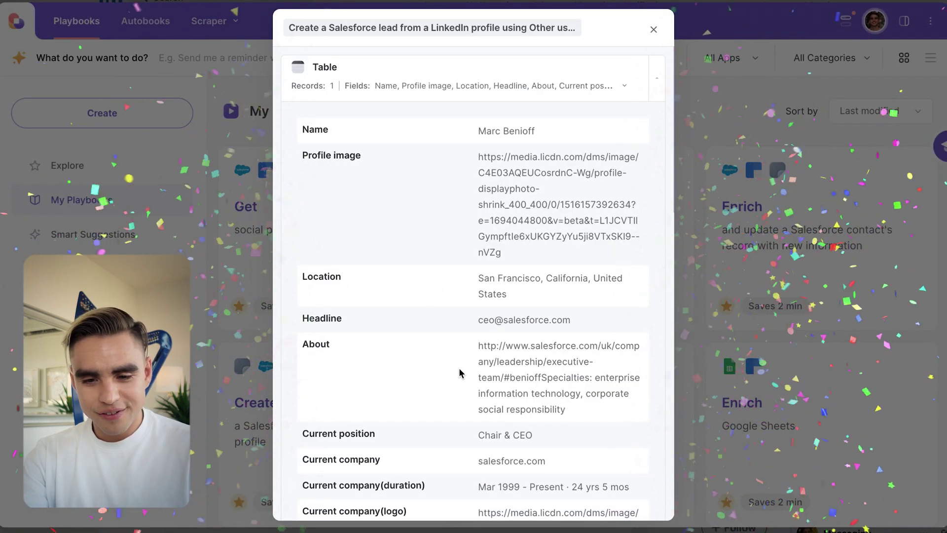
scroll(460, 373, down, 2)
scroll(650, 61, up, 2)
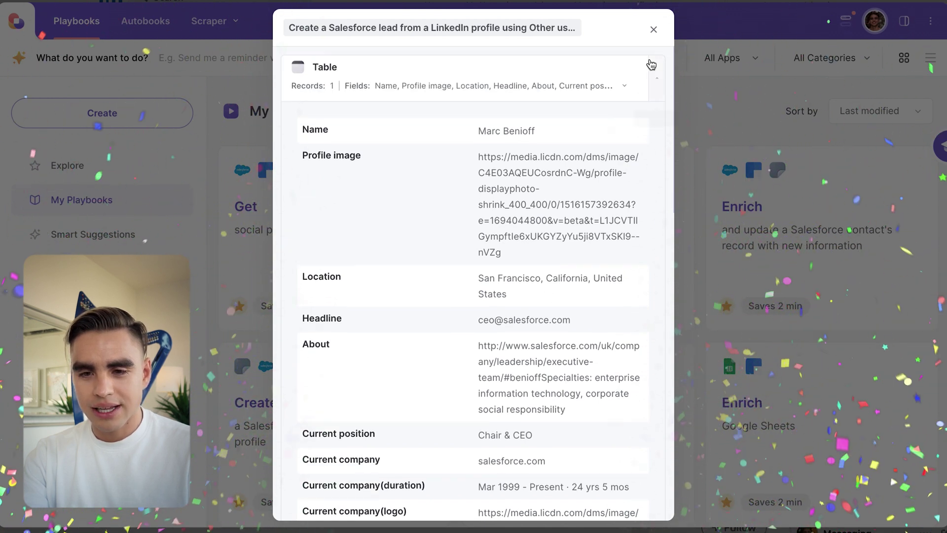
click(654, 69)
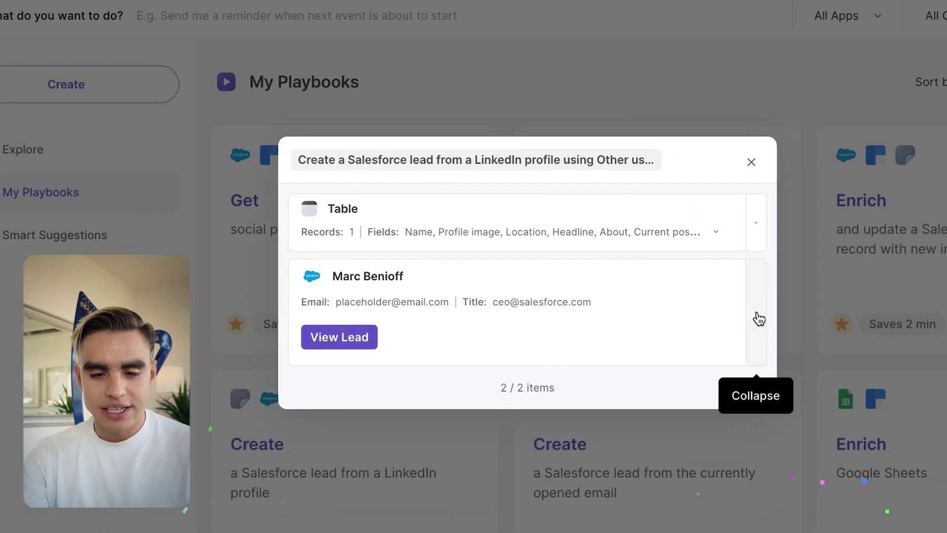
click(374, 336)
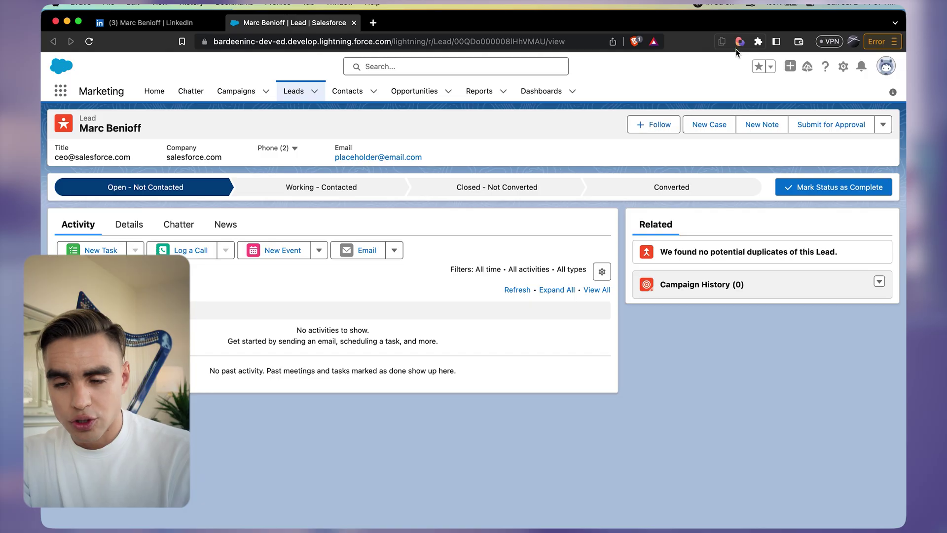
- Run 'Get social profiles of a Salesforce contact!' on the chosen lead and open the LinkedIn profile found
click(739, 43)
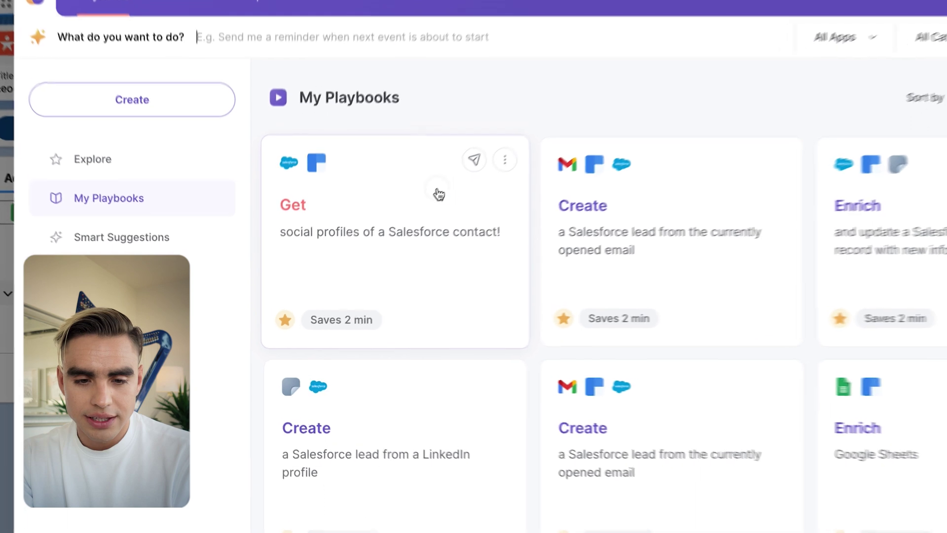
click(388, 237)
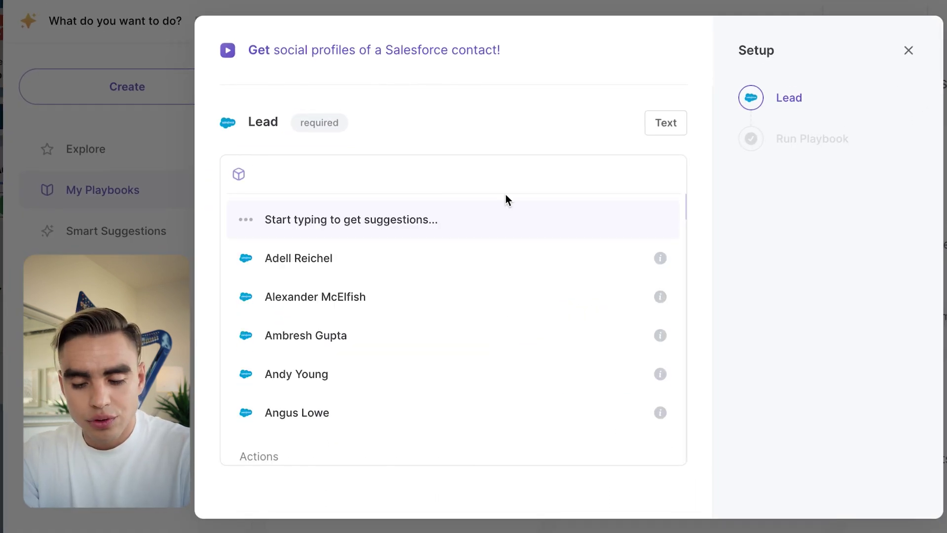
click(490, 260)
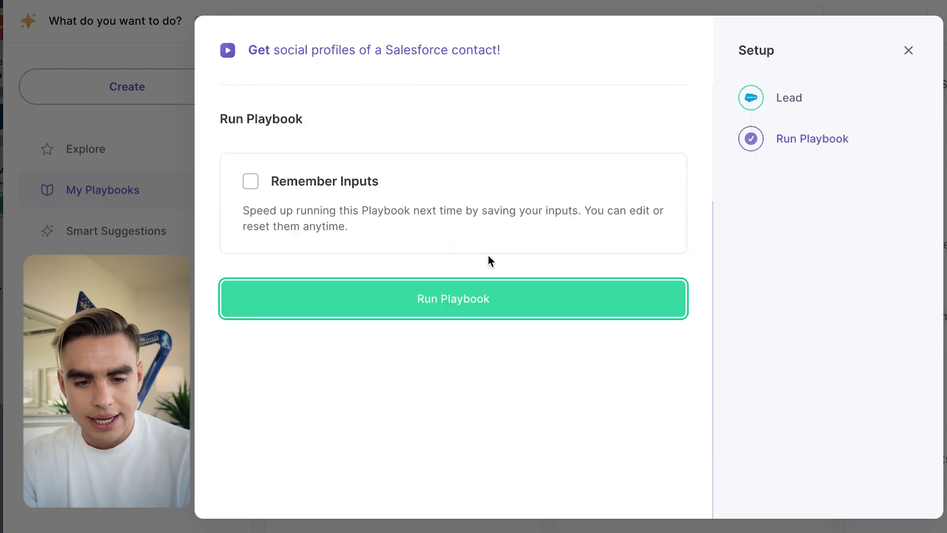
click(527, 308)
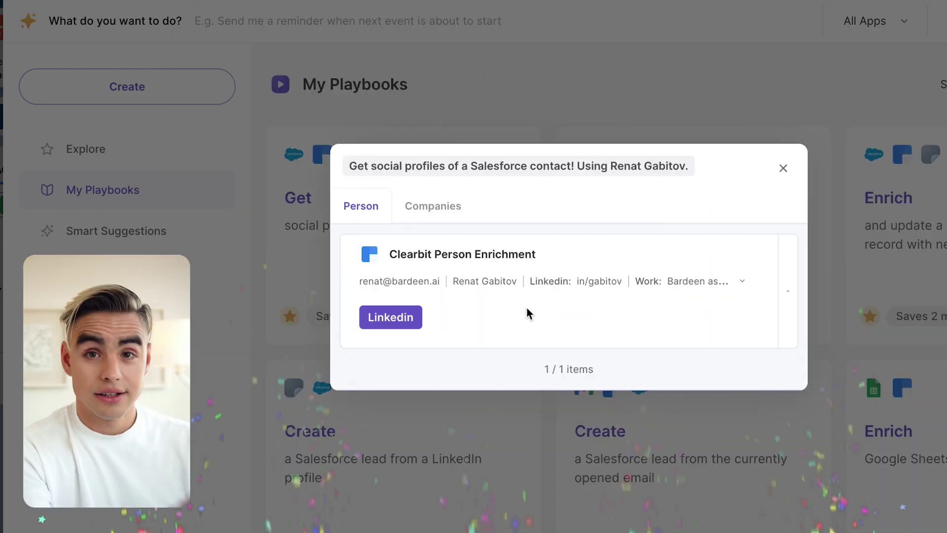
click(415, 319)
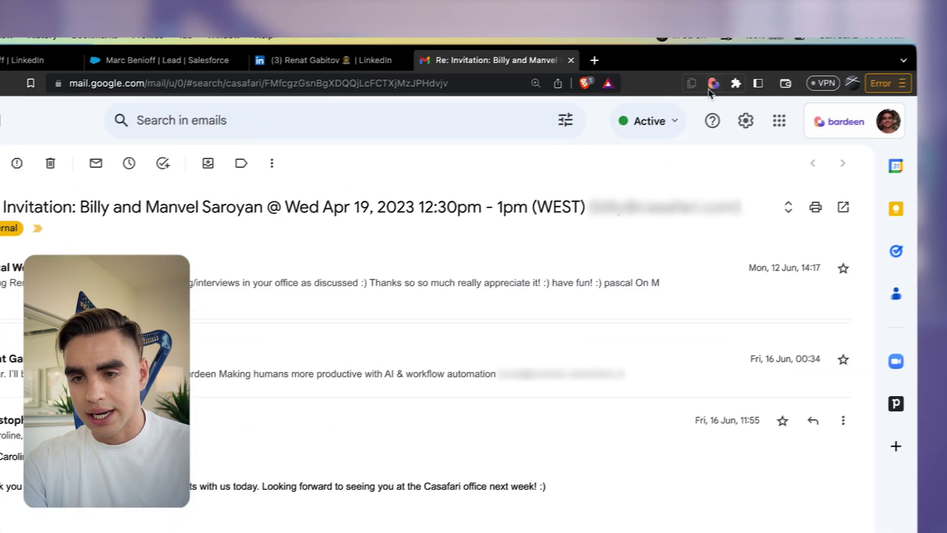
- Run the 'Create a Salesforce lead from the currently opened email' playbook on the open Gmail thread
click(708, 89)
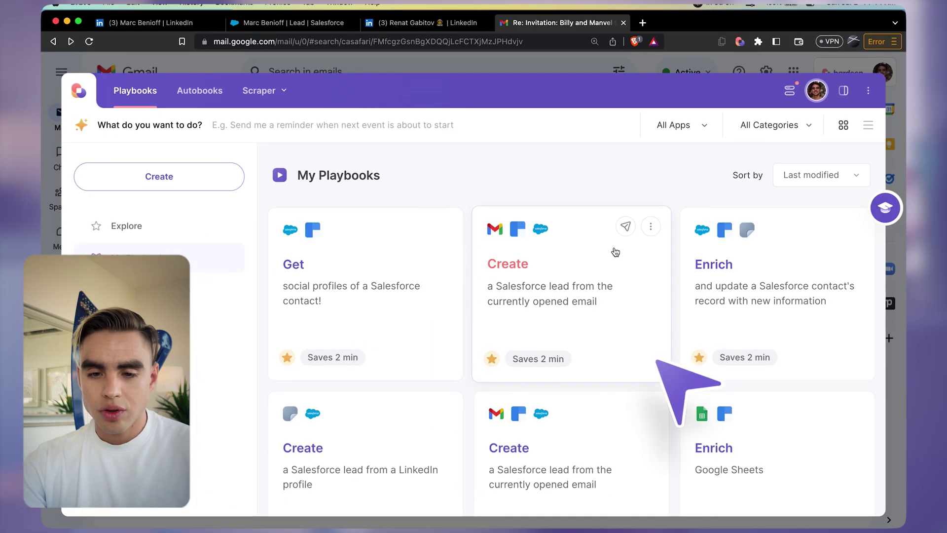
click(615, 252)
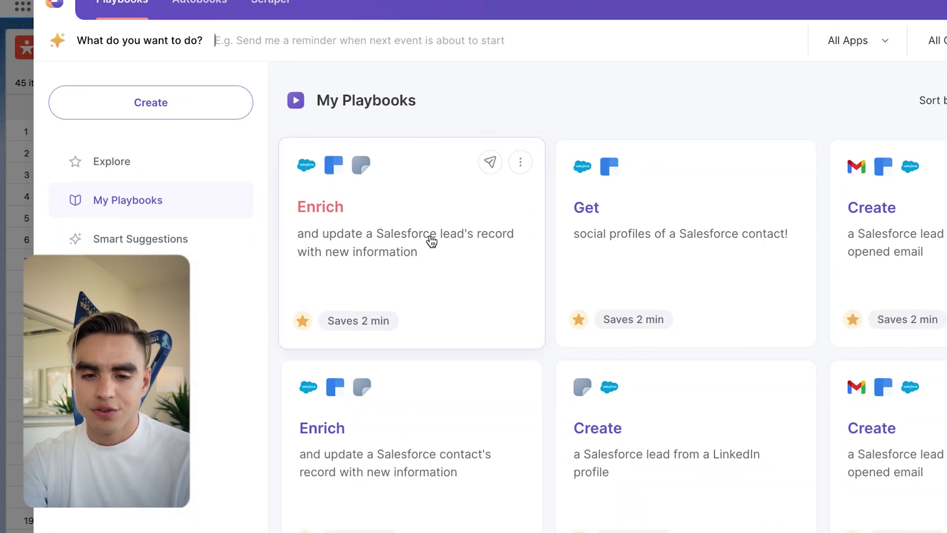
- Run the 'Enrich and update a Salesforce lead's record' playbook on the chosen lead
click(451, 211)
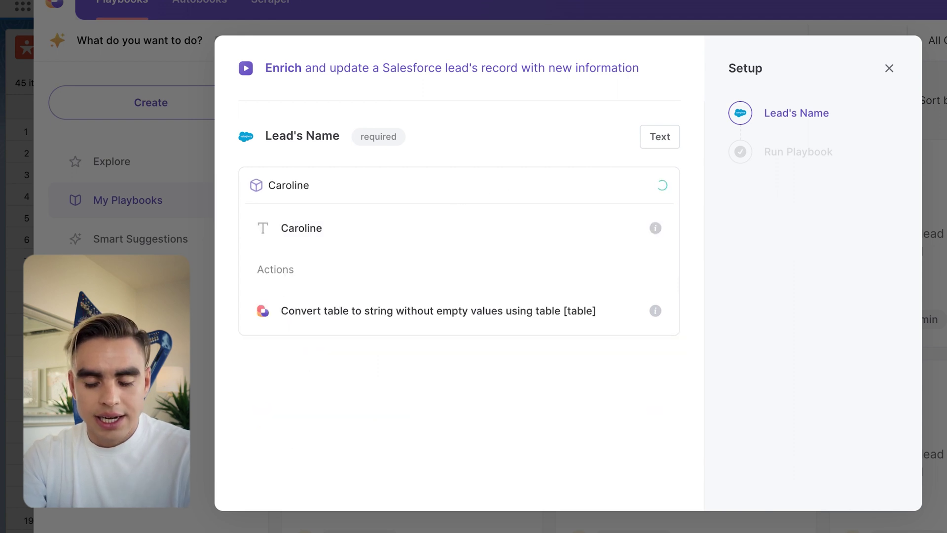
click(539, 237)
click(585, 299)
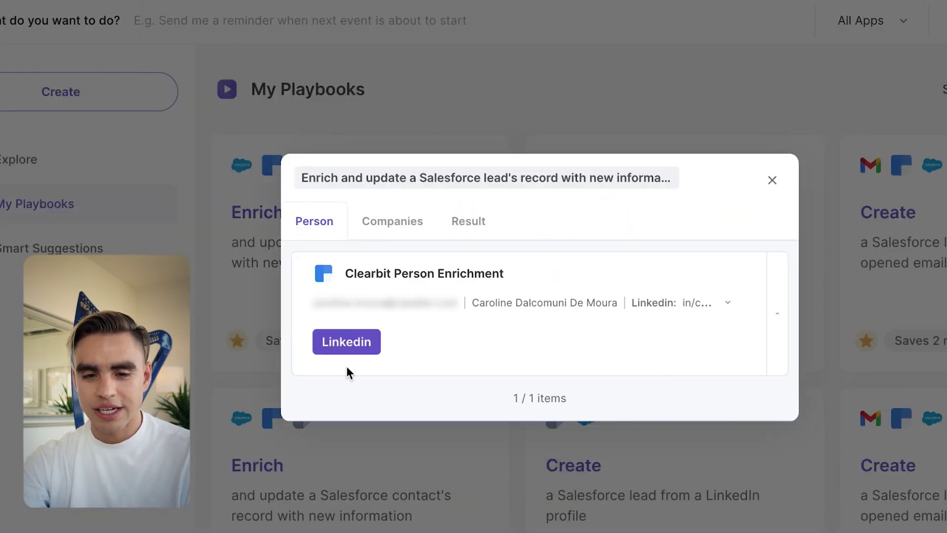
- Review the company and LinkedIn enrichment results, expanding the full result table of returned fields
click(392, 232)
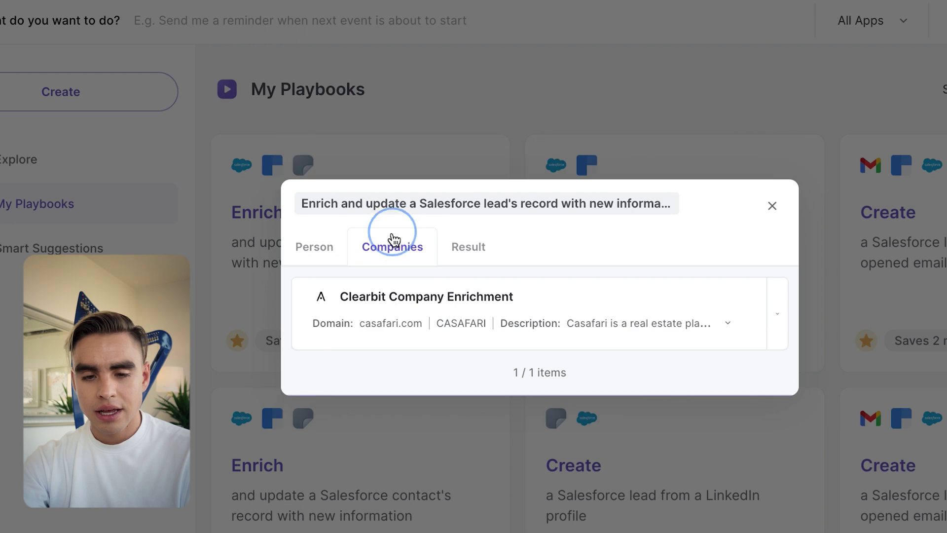
click(782, 320)
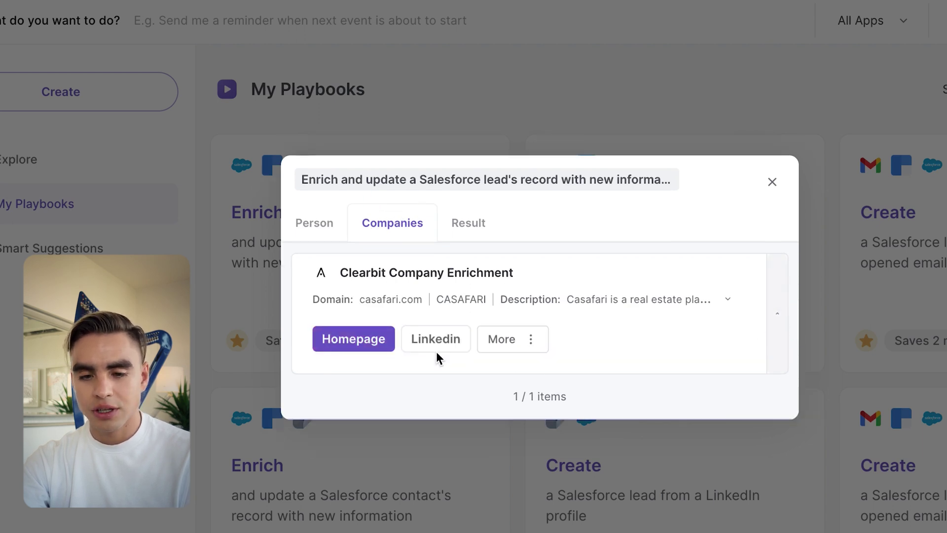
click(513, 345)
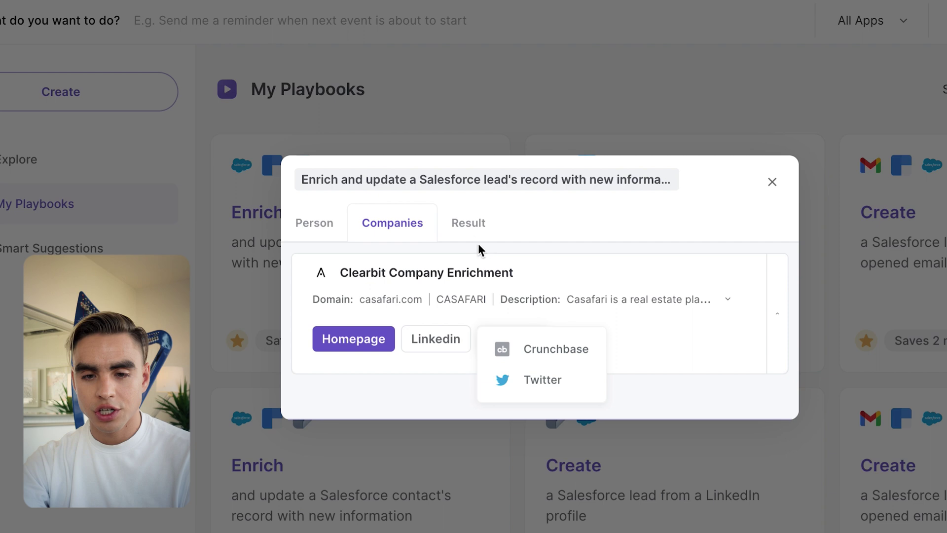
click(465, 224)
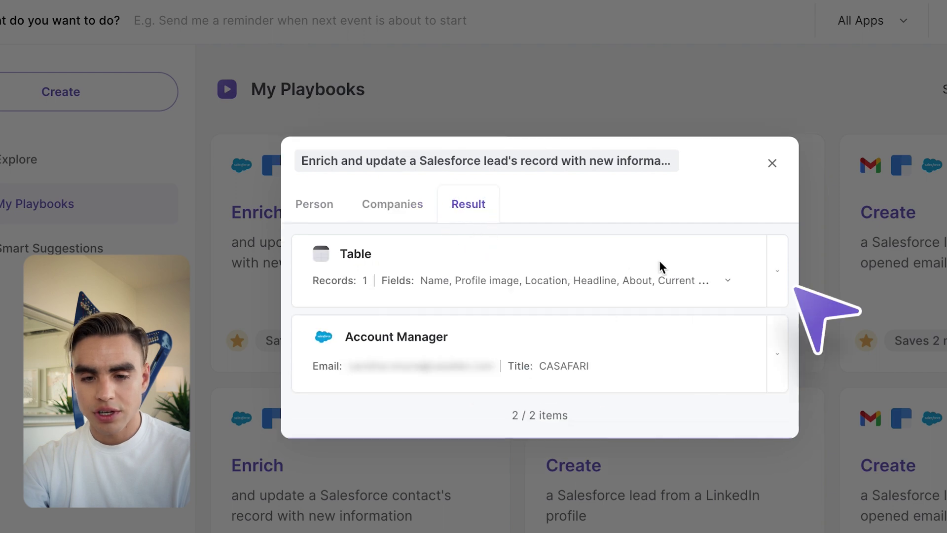
click(777, 277)
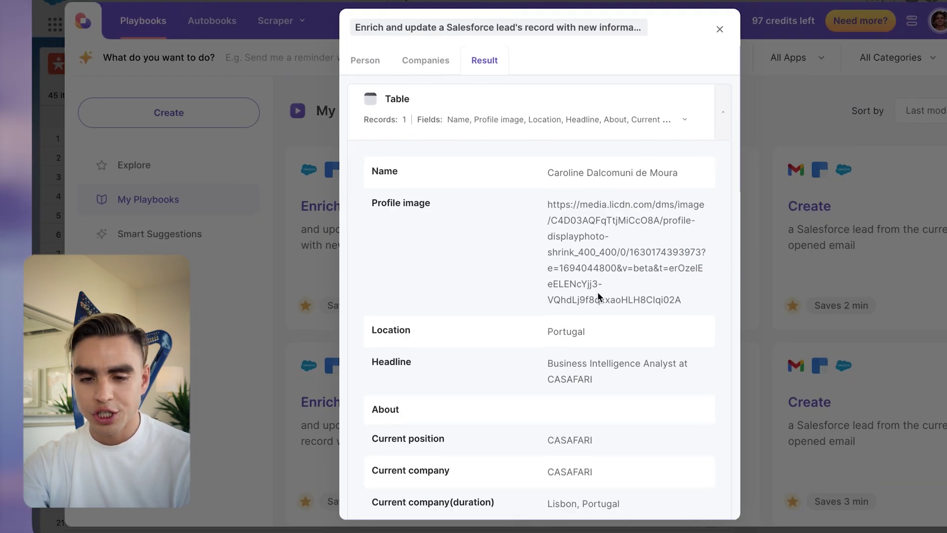
scroll(598, 295, down, 15)
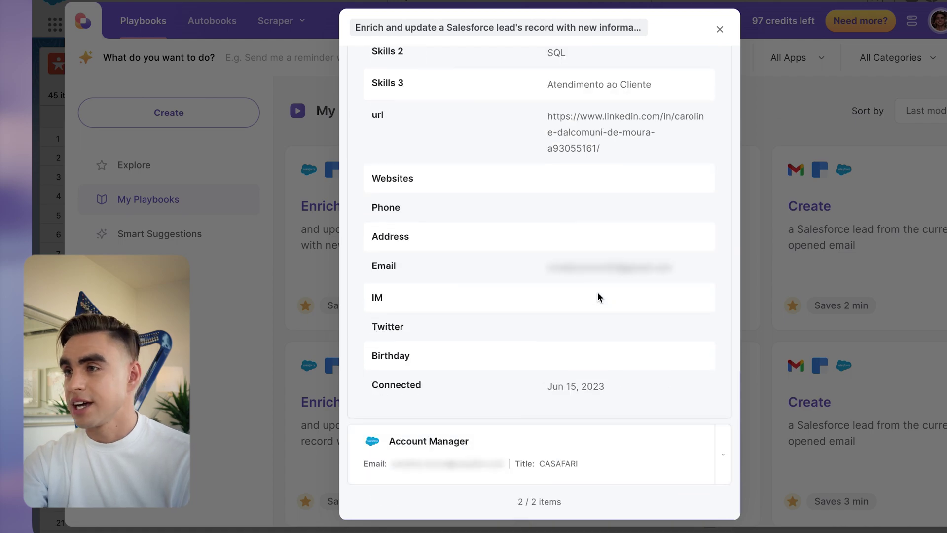
scroll(598, 295, up, 10)
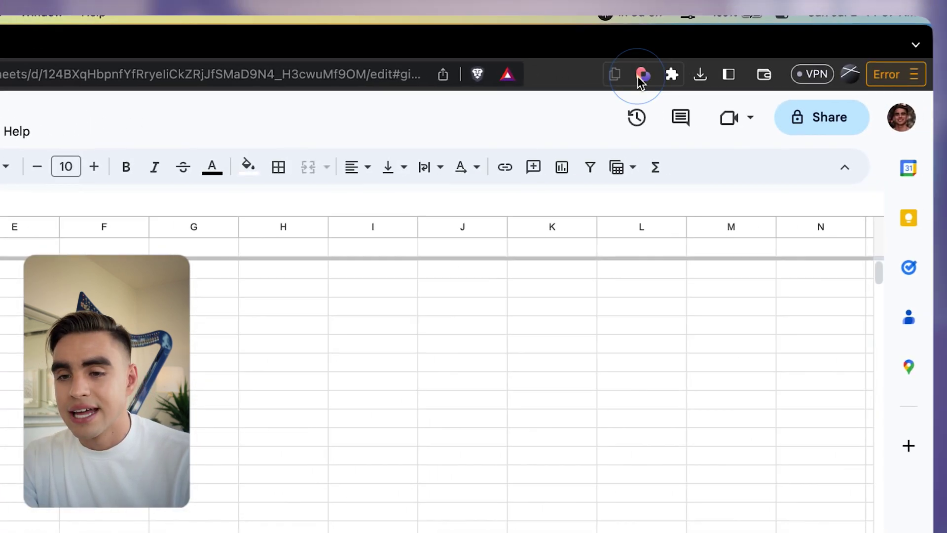
- Check the Autobooks list in Bardeen over the My Leads sheet, then dismiss it
click(679, 72)
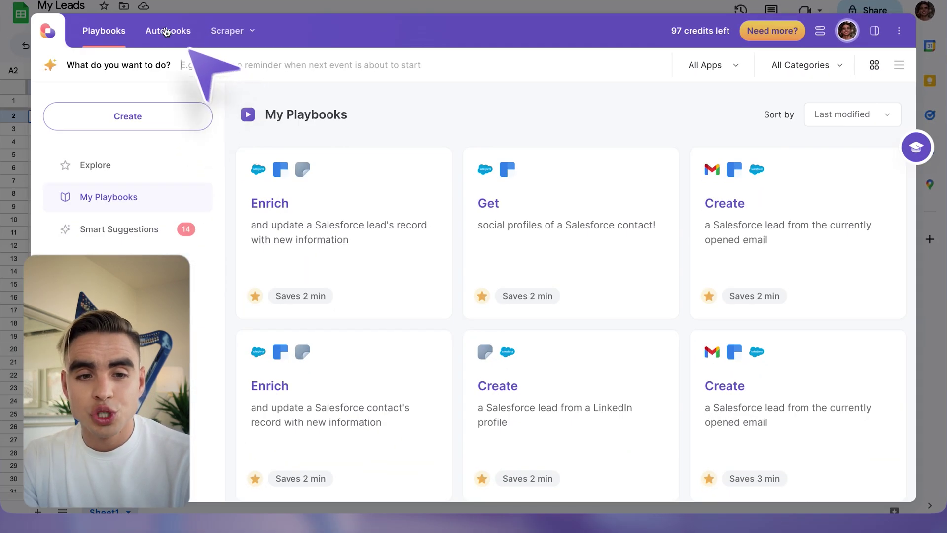
click(166, 31)
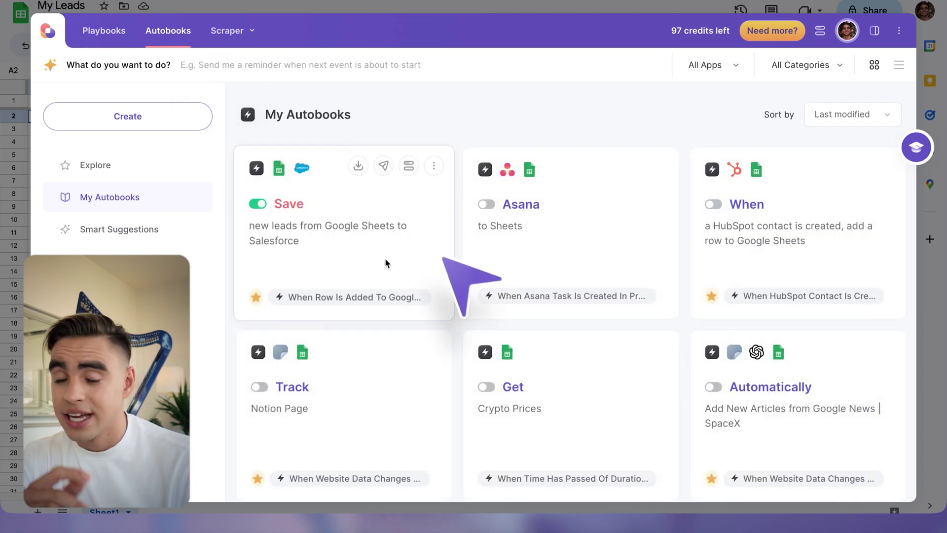
click(2, 187)
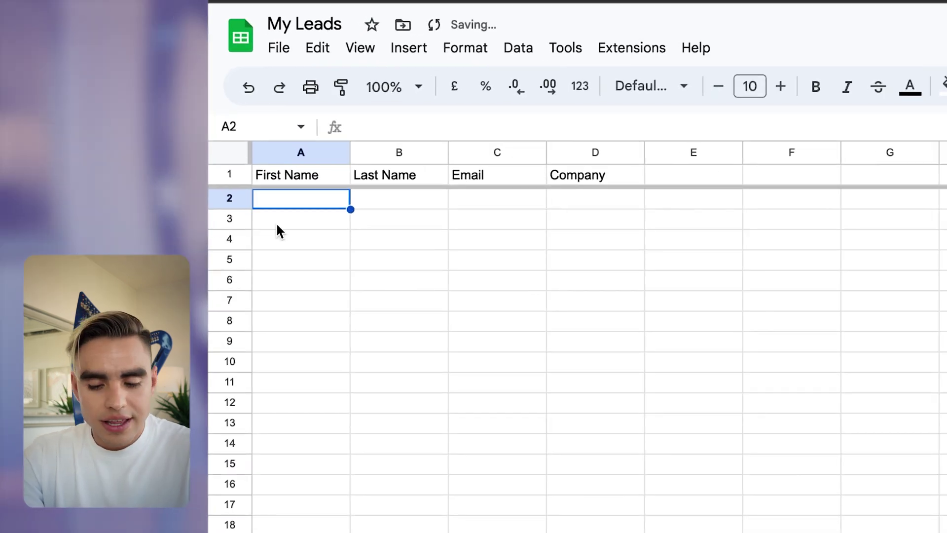
- Fill row 2 with the lead's first name, last name, e-mail and company 'Bardeen Inc.'
text(John)
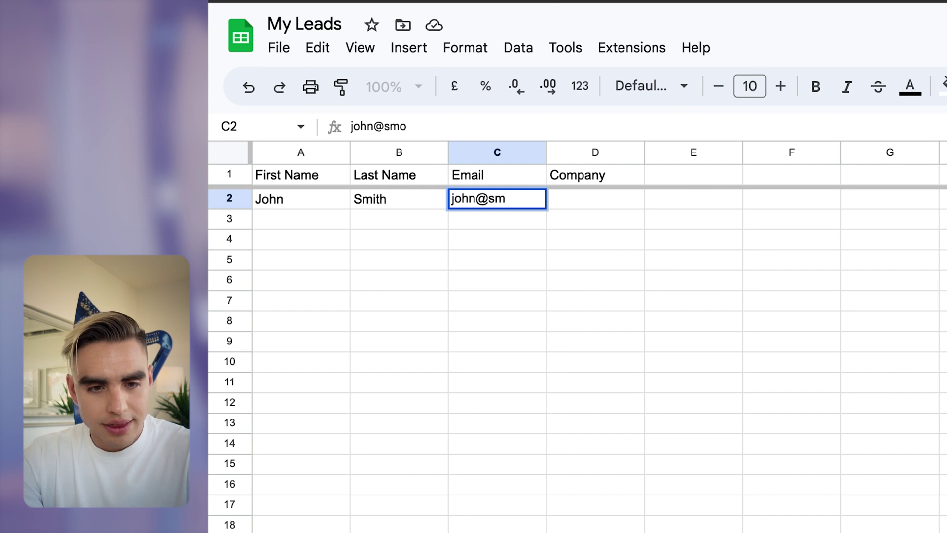
key(Tab)
text(Ba)
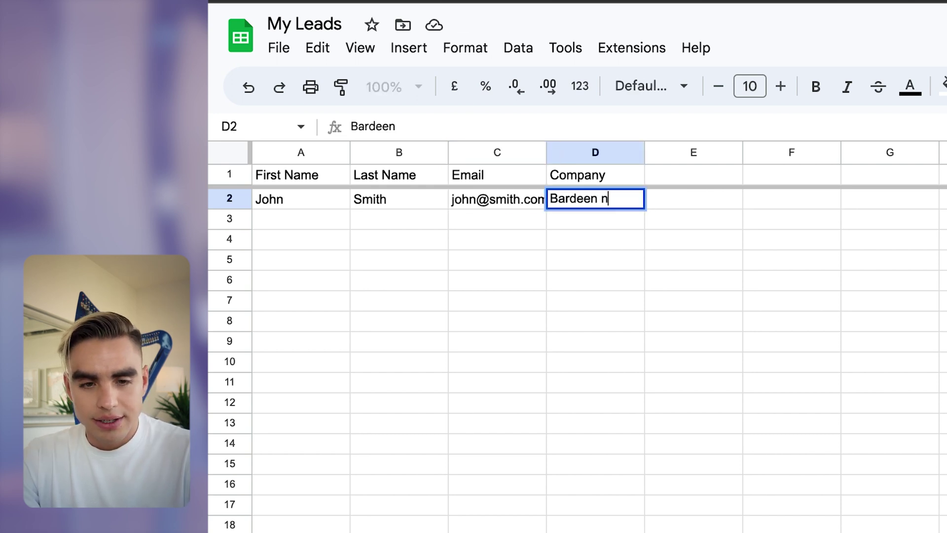
text(rdeen Inc.)
key(Return)
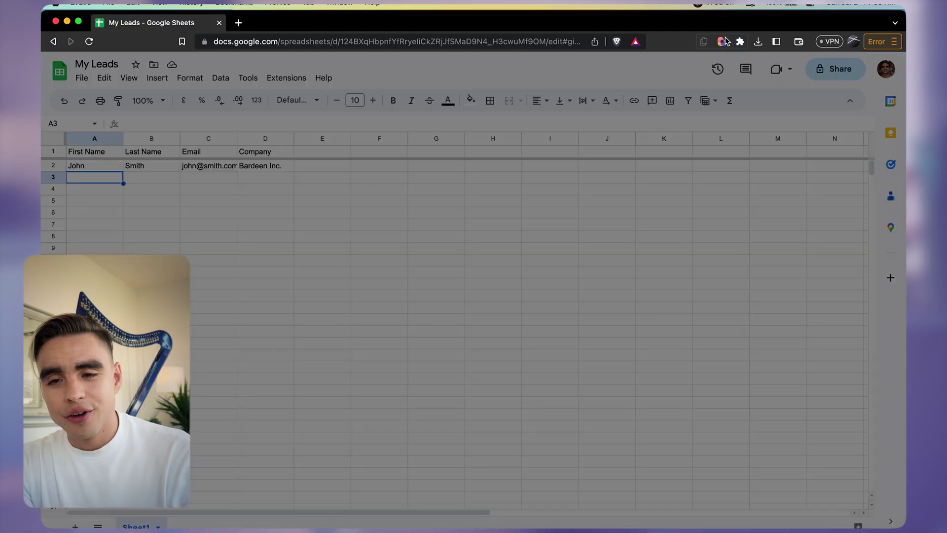
- Check the Save new leads autobook's activity and returned data, then view the created contact's Details
click(723, 41)
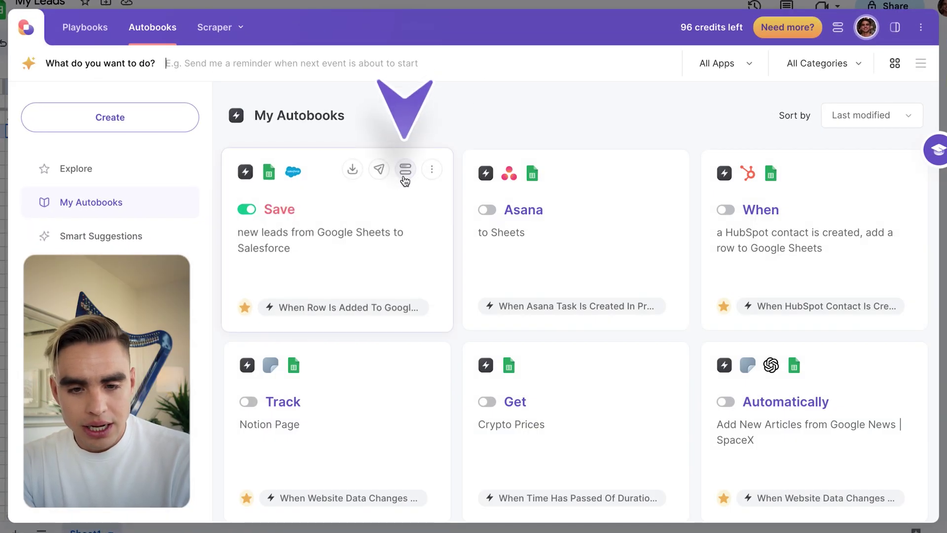
click(405, 170)
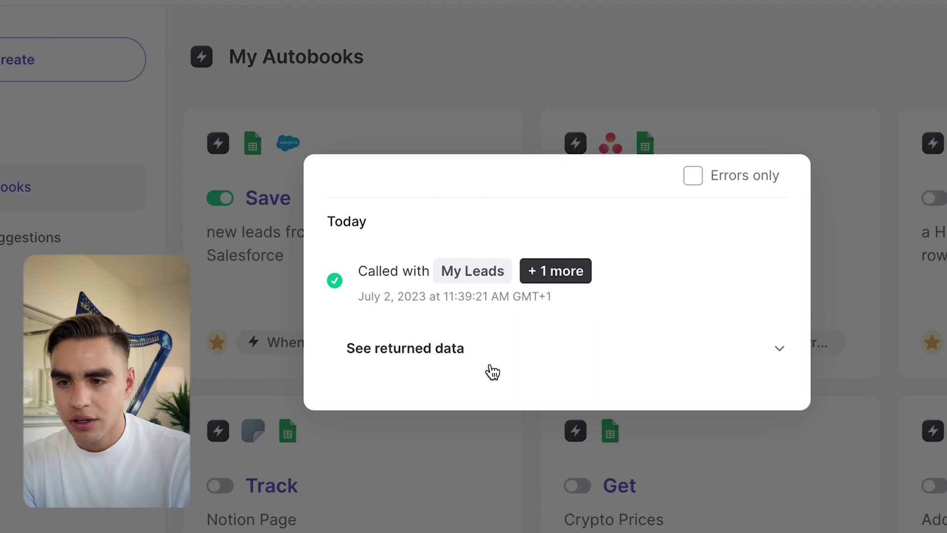
click(551, 363)
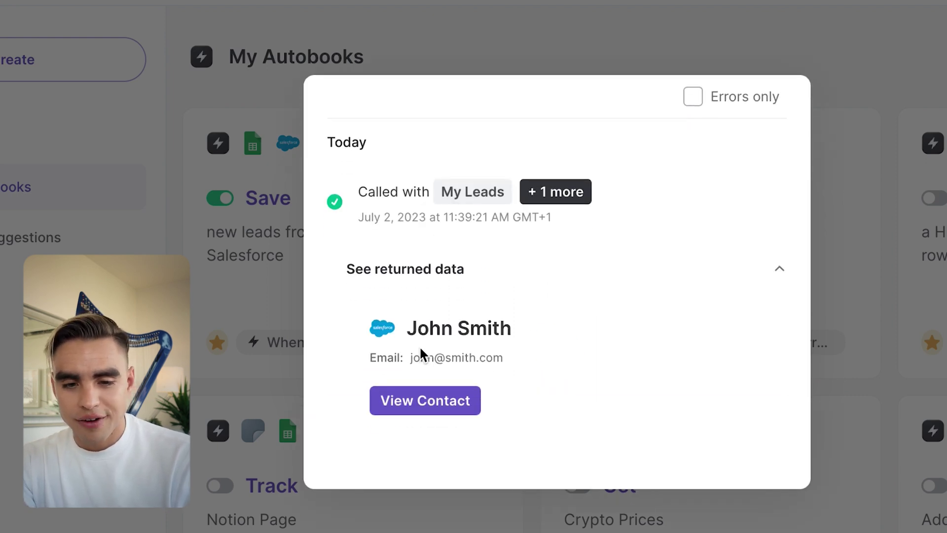
click(454, 392)
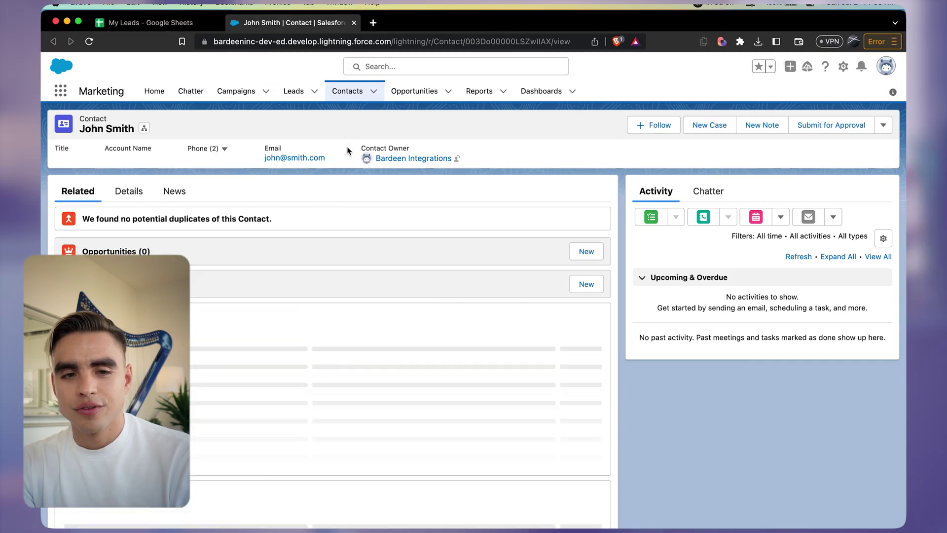
click(129, 191)
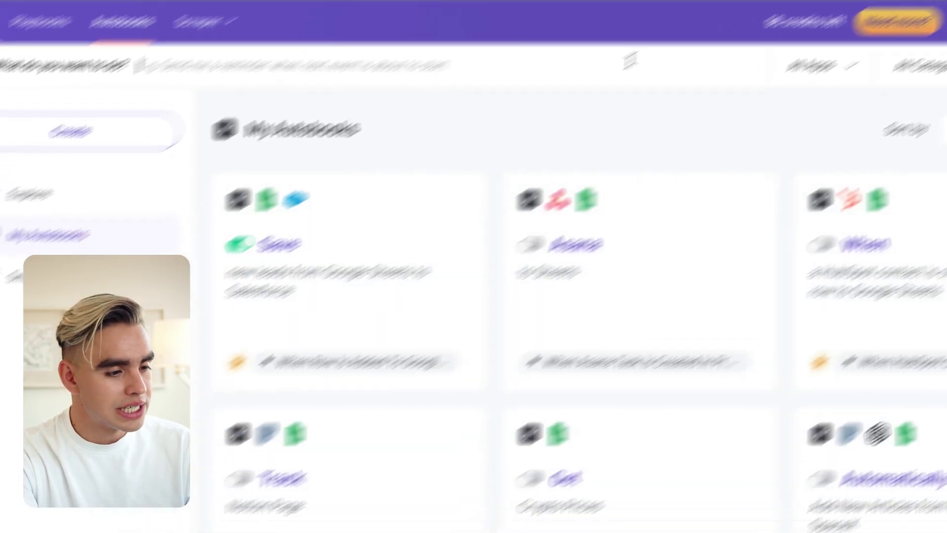
- Open the Save new leads autobook in the Builder and review the Create Salesforce contact field mappings
click(464, 198)
click(579, 323)
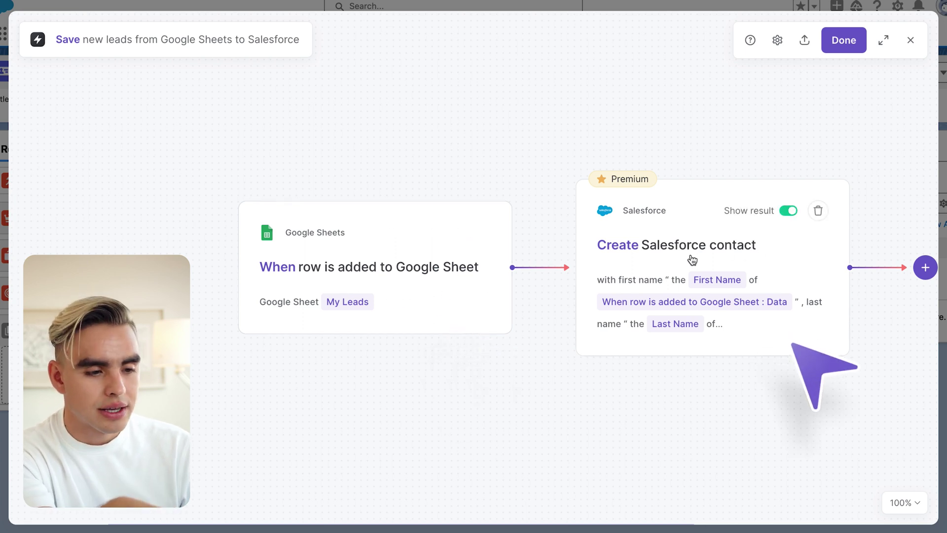
click(823, 262)
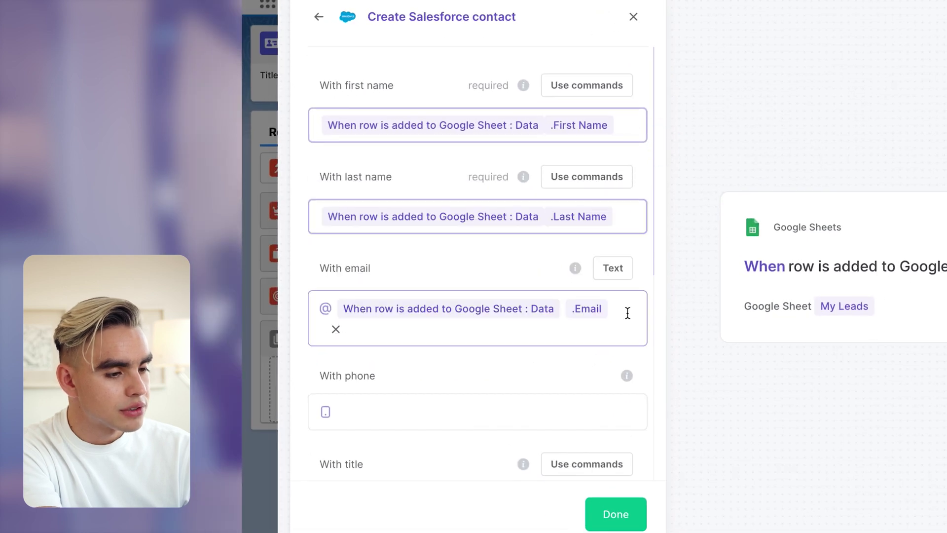
scroll(620, 345, down, 2)
scroll(621, 348, up, 1)
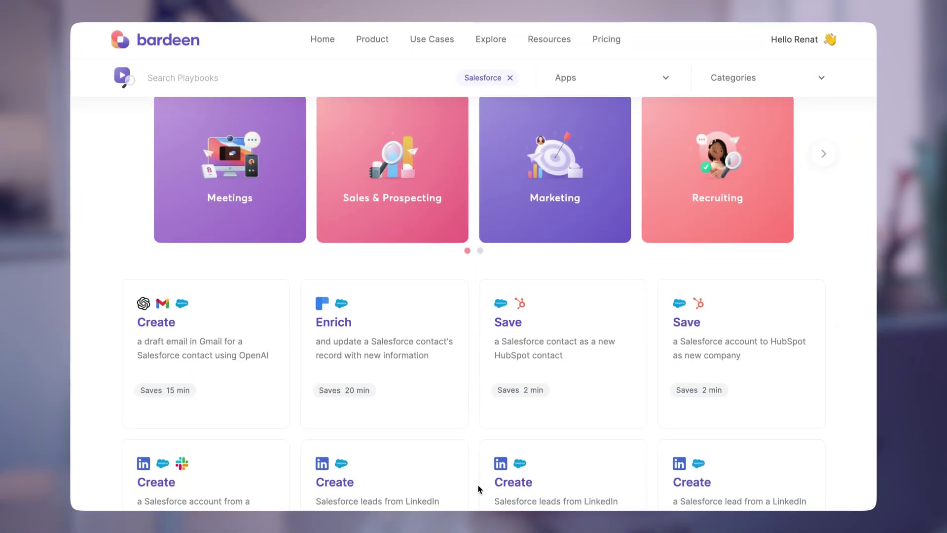
scroll(477, 490, down, 3)
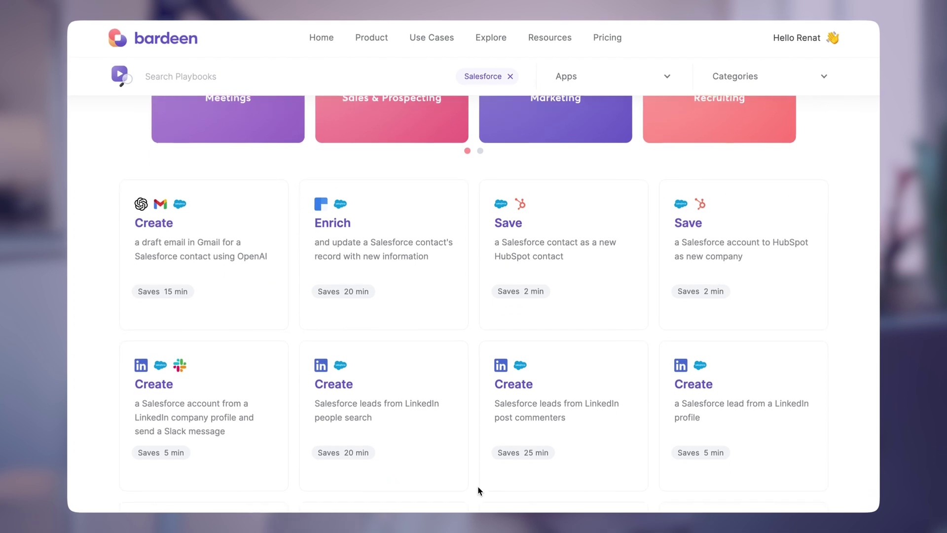
scroll(478, 491, down, 5)
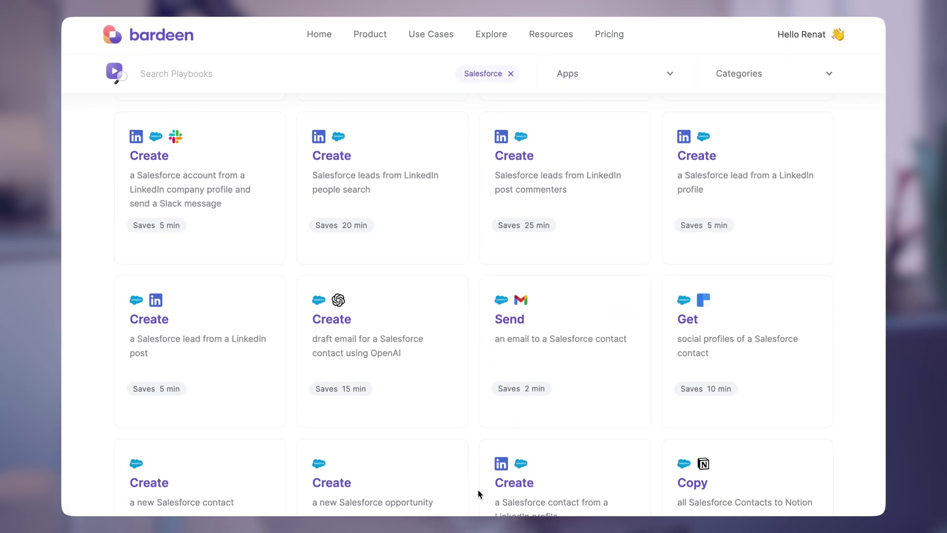
scroll(478, 493, down, 3)
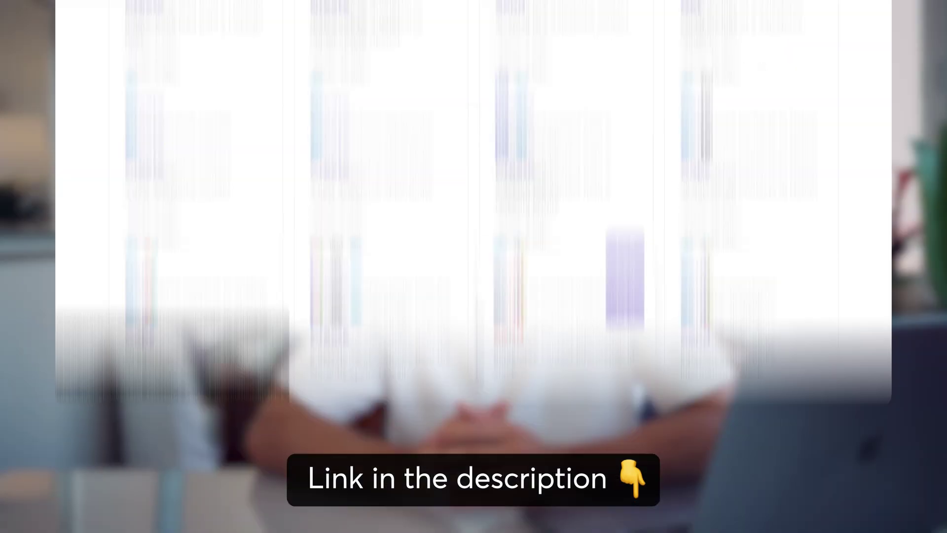